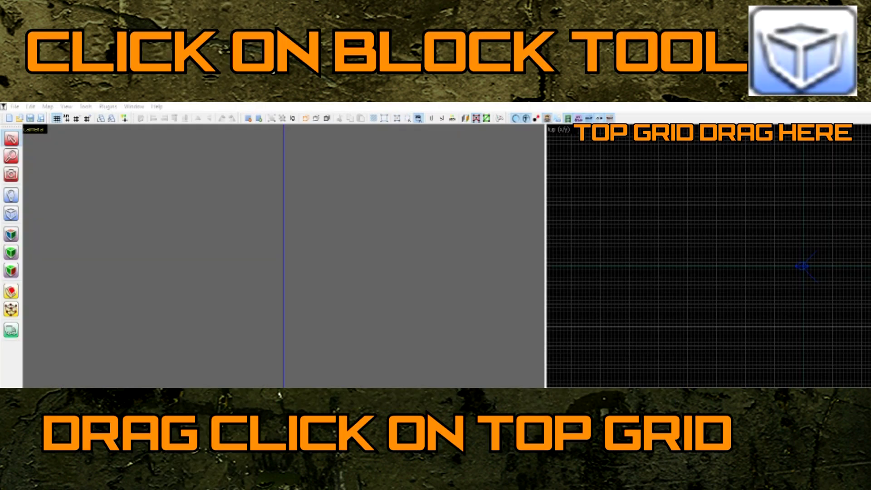
- Create a block about 1120 by 1056 units in the top view with the Block tool
{"action": "left_click", "coordinate": [14, 218]}
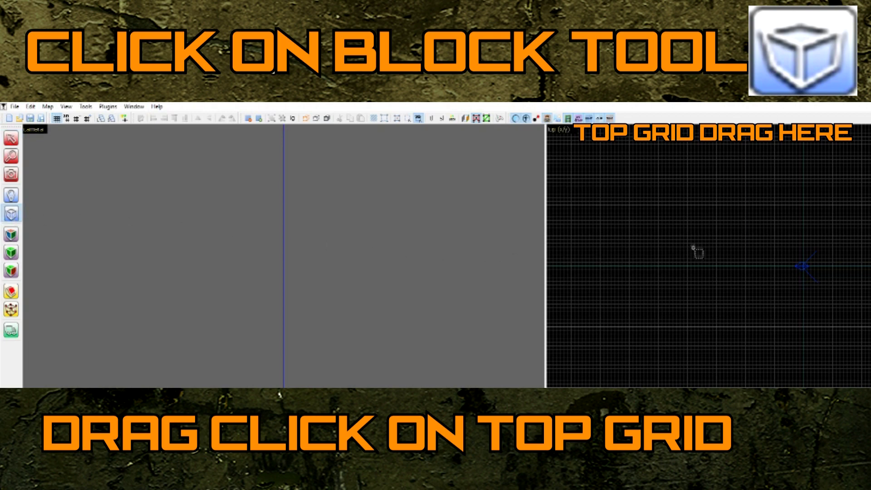
{"action": "left_click_drag", "start_coordinate": [597, 168], "coordinate": [728, 296]}
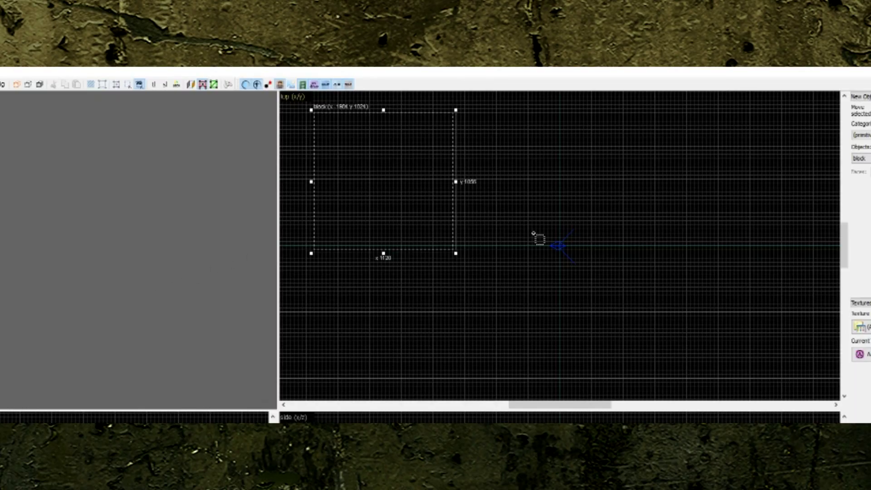
{"action": "key", "text": "Return"}
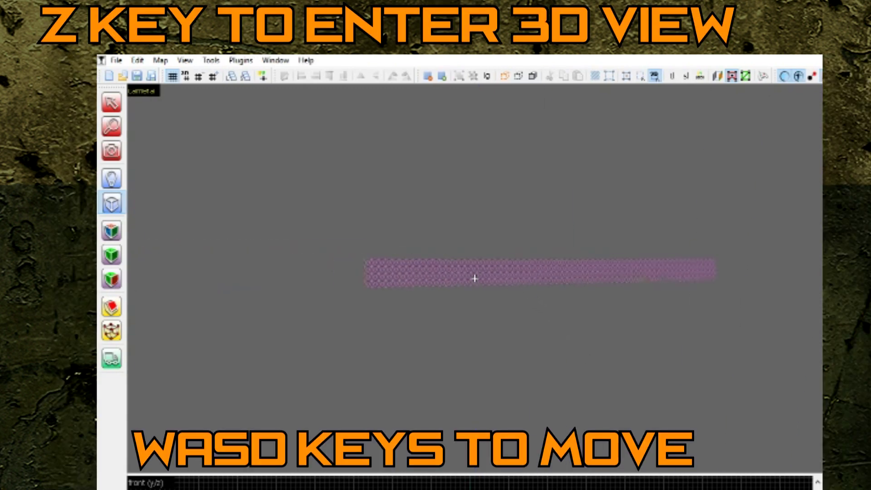
- Fly around the new block in the 3D camera view and examine it from several sides
{"action": "key", "text": "w"}
{"action": "key", "text": "s"}
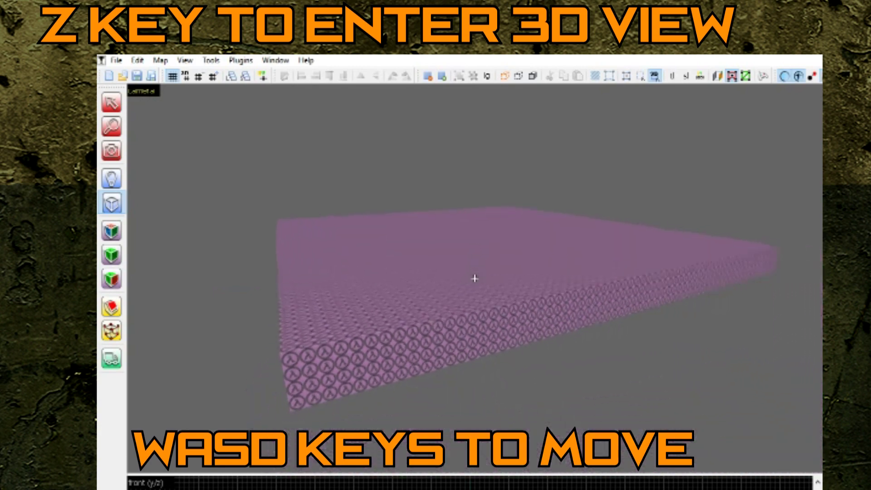
{"action": "key", "text": "a"}
{"action": "key", "text": "a"}
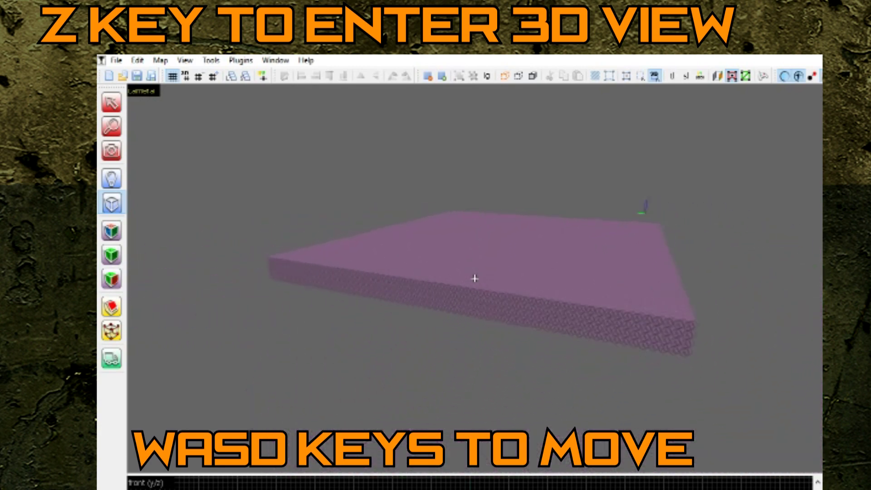
{"action": "key", "text": "w"}
{"action": "key", "text": "w"}
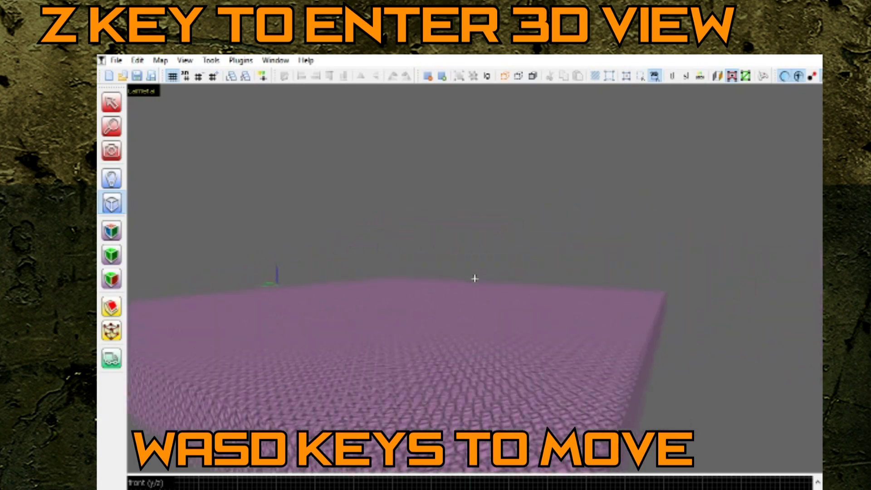
{"action": "key", "text": "s"}
{"action": "key", "text": "s"}
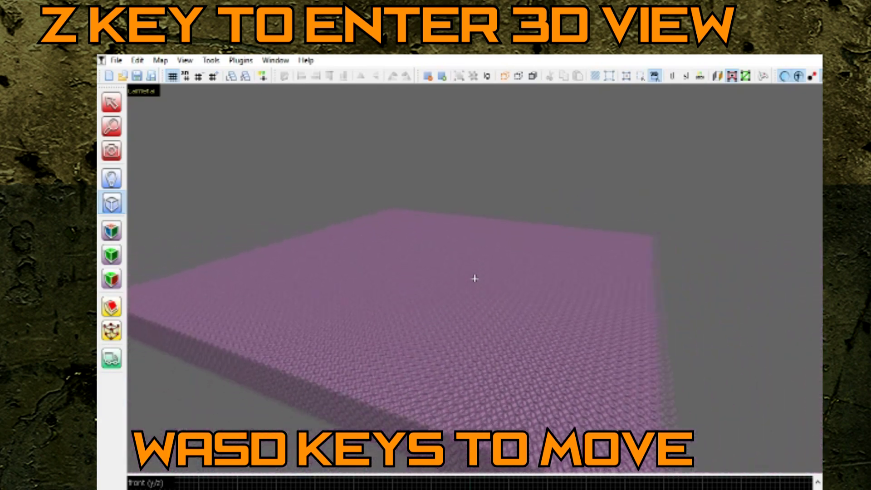
{"action": "key", "text": "w"}
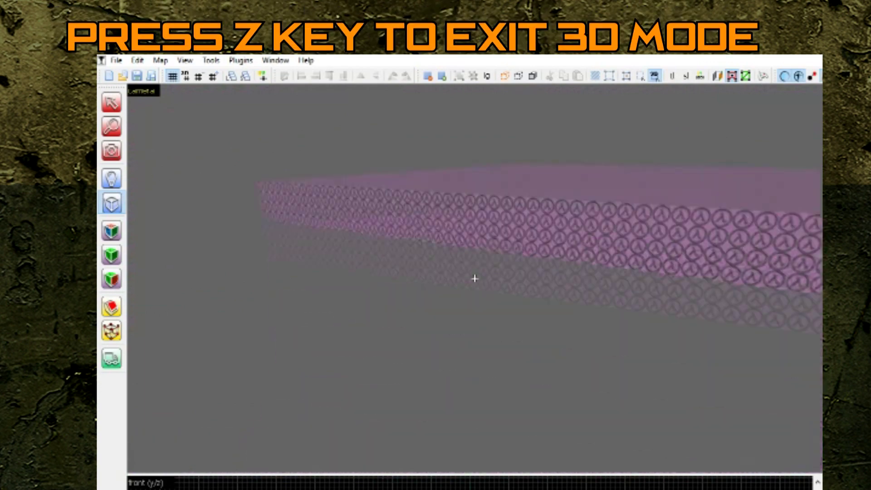
{"action": "key", "text": "s"}
{"action": "key", "text": "s"}
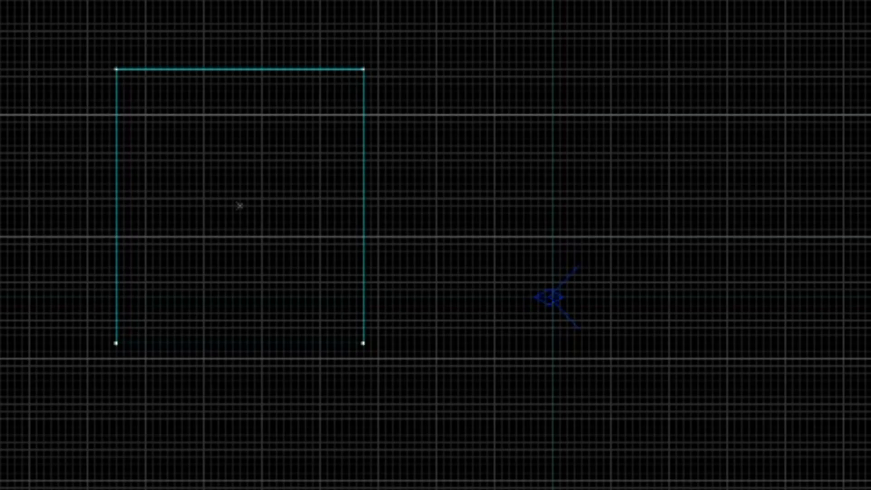
- Move the block to a new position in the top view and lower it below the origin line in the side view
{"action": "left_click_drag", "start_coordinate": [203, 138], "coordinate": [401, 335]}
{"action": "mouse_move", "coordinate": [234, 215]}
{"action": "left_mouse_down"}
{"action": "mouse_move", "coordinate": [406, 278]}
{"action": "mouse_move", "coordinate": [481, 292]}
{"action": "left_mouse_up"}
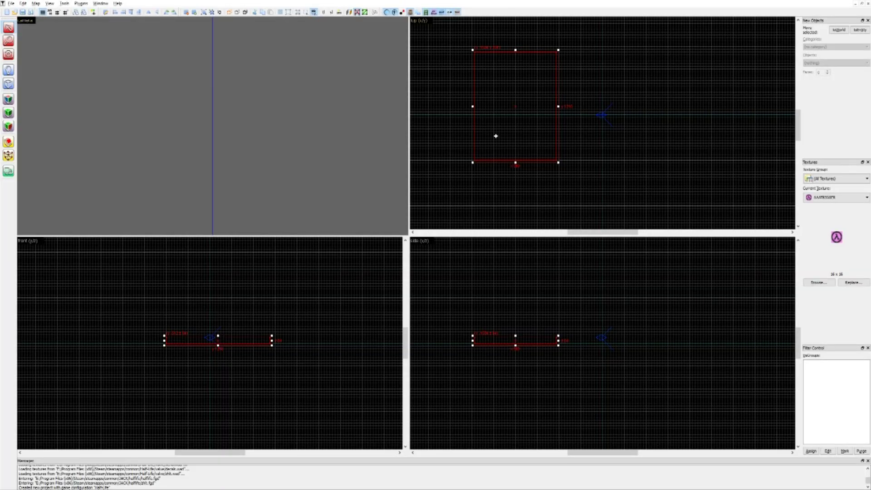
{"action": "mouse_move", "coordinate": [497, 136]}
{"action": "left_mouse_down"}
{"action": "mouse_move", "coordinate": [571, 127]}
{"action": "mouse_move", "coordinate": [499, 116]}
{"action": "mouse_move", "coordinate": [544, 129]}
{"action": "left_mouse_up"}
{"action": "mouse_move", "coordinate": [537, 340]}
{"action": "left_mouse_down"}
{"action": "mouse_move", "coordinate": [520, 312]}
{"action": "mouse_move", "coordinate": [521, 348]}
{"action": "left_mouse_up"}
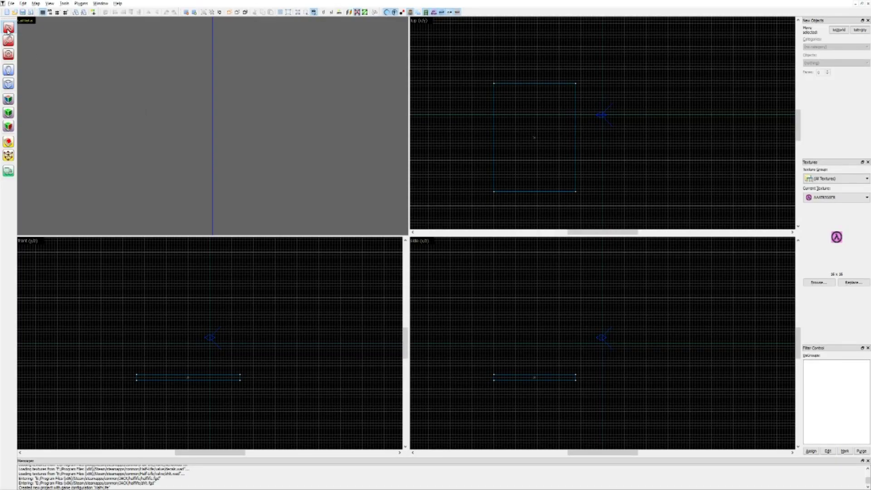
- Select the block, switch it to rotation handles and rotate it about its centre in the top view in 15-degree steps
{"action": "left_click", "coordinate": [535, 138]}
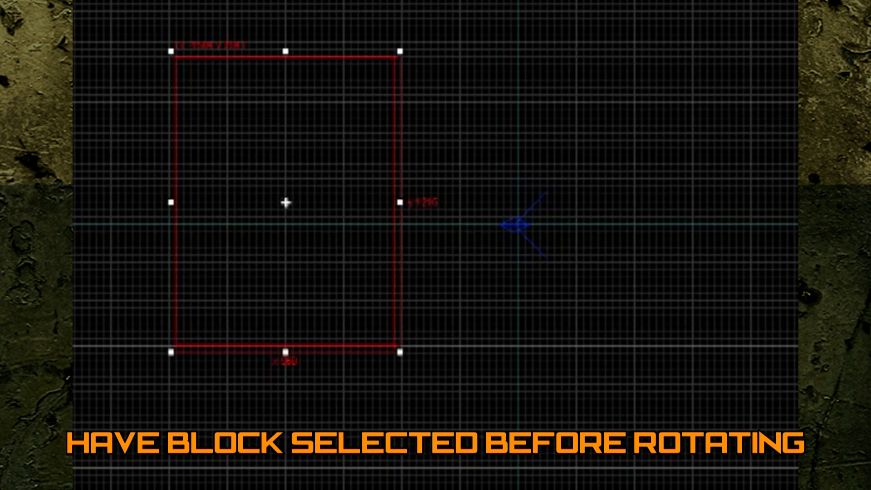
{"action": "left_click", "coordinate": [320, 263]}
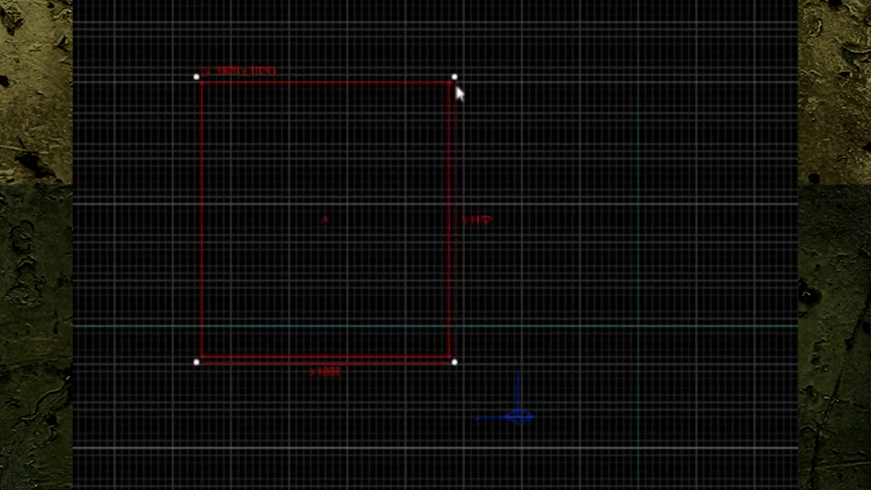
{"action": "left_click_drag", "start_coordinate": [348, 160], "coordinate": [364, 252]}
{"action": "left_click_drag", "start_coordinate": [482, 207], "coordinate": [336, 162]}
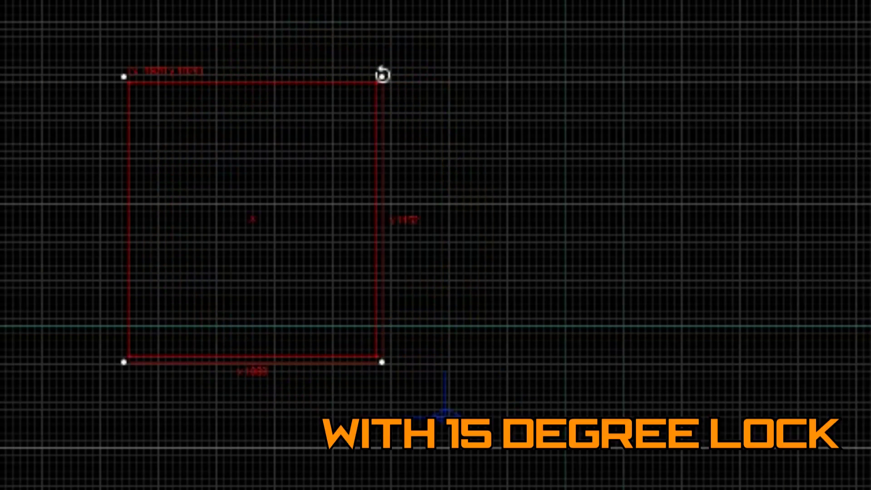
{"action": "left_click_drag", "start_coordinate": [381, 75], "coordinate": [222, 259]}
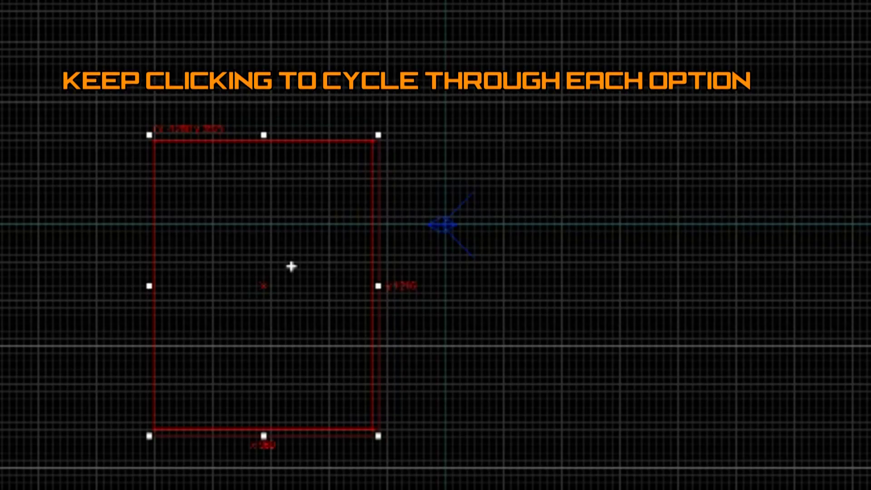
- Cycle the selected block repeatedly through its transform handle modes, such as resize and rotate
{"action": "left_click", "coordinate": [292, 266]}
{"action": "left_click", "coordinate": [292, 266]}
{"action": "left_click", "coordinate": [292, 266]}
{"action": "left_click", "coordinate": [292, 267]}
{"action": "left_click", "coordinate": [291, 266]}
{"action": "left_click", "coordinate": [291, 266]}
{"action": "left_click", "coordinate": [292, 266]}
{"action": "left_click", "coordinate": [291, 267]}
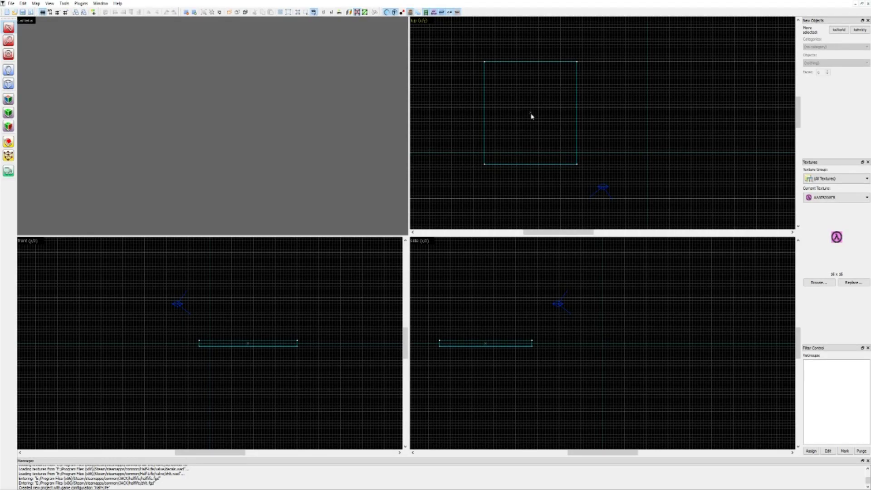
- Select the block and shrink it by its upper corner to a small square in the top view
{"action": "key", "text": "Return"}
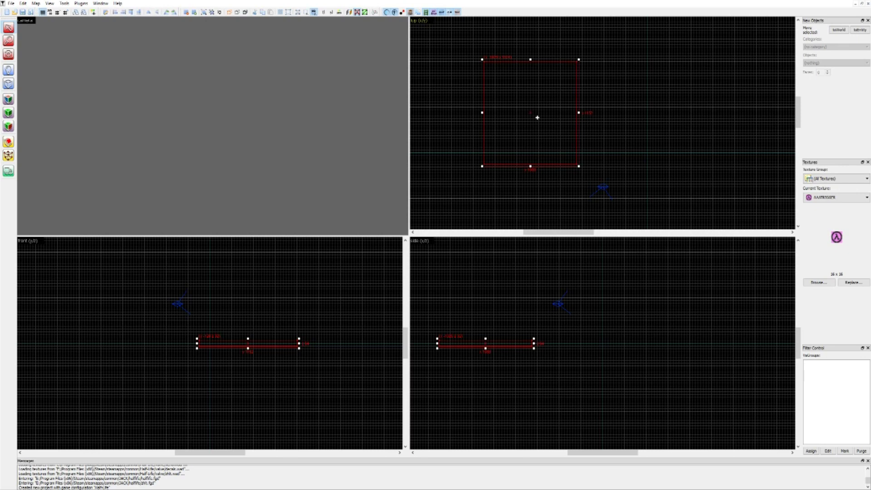
{"action": "left_click_drag", "start_coordinate": [579, 58], "coordinate": [508, 139]}
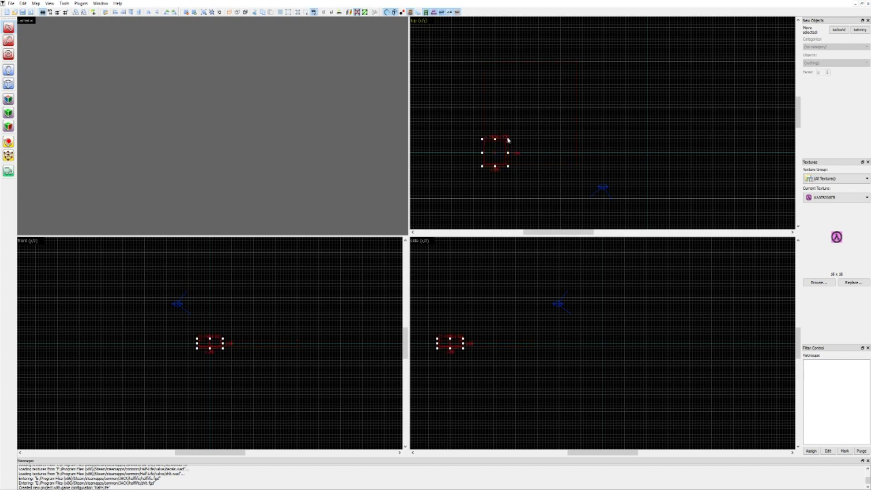
{"action": "left_click", "coordinate": [538, 138]}
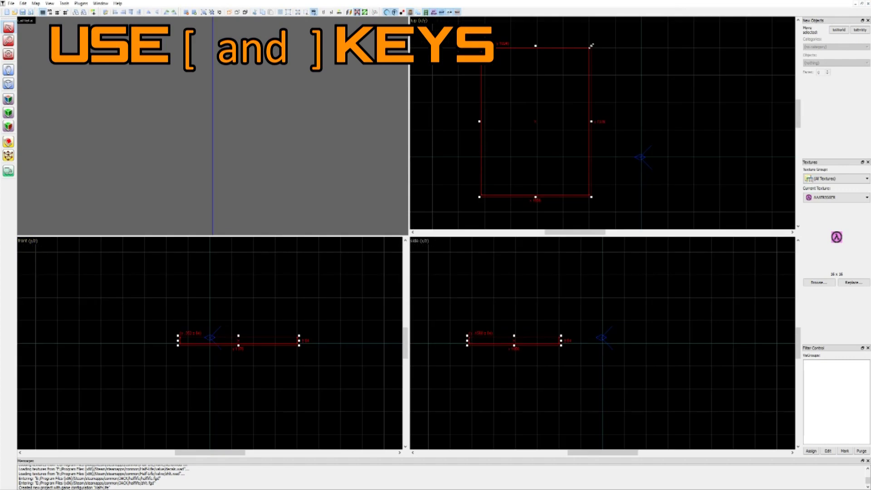
- Adjust the grid spacing to a finer size and resize the floor block to 256 by 256 units
{"action": "mouse_move", "coordinate": [589, 43]}
{"action": "left_mouse_down"}
{"action": "mouse_move", "coordinate": [510, 152]}
{"action": "mouse_move", "coordinate": [536, 130]}
{"action": "mouse_move", "coordinate": [510, 151]}
{"action": "mouse_move", "coordinate": [499, 180]}
{"action": "mouse_move", "coordinate": [510, 181]}
{"action": "mouse_move", "coordinate": [591, 47]}
{"action": "left_mouse_up"}
{"action": "key", "text": "bracketleft"}
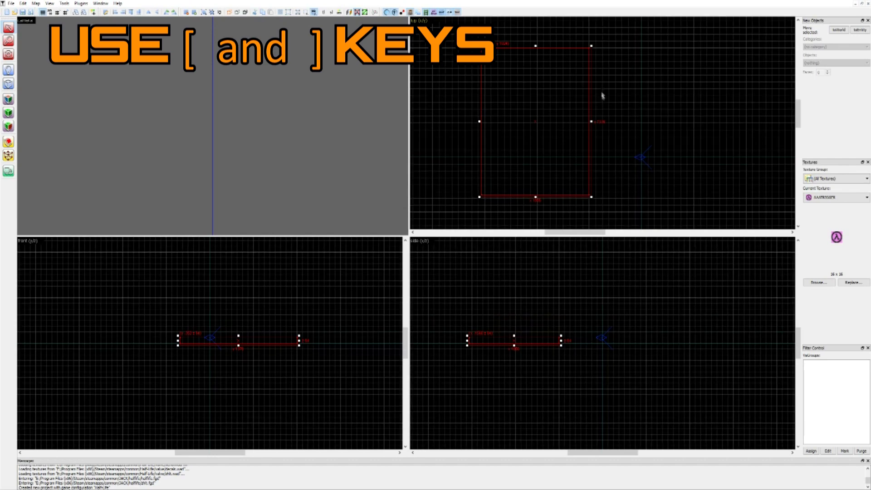
{"action": "key", "text": "bracketright"}
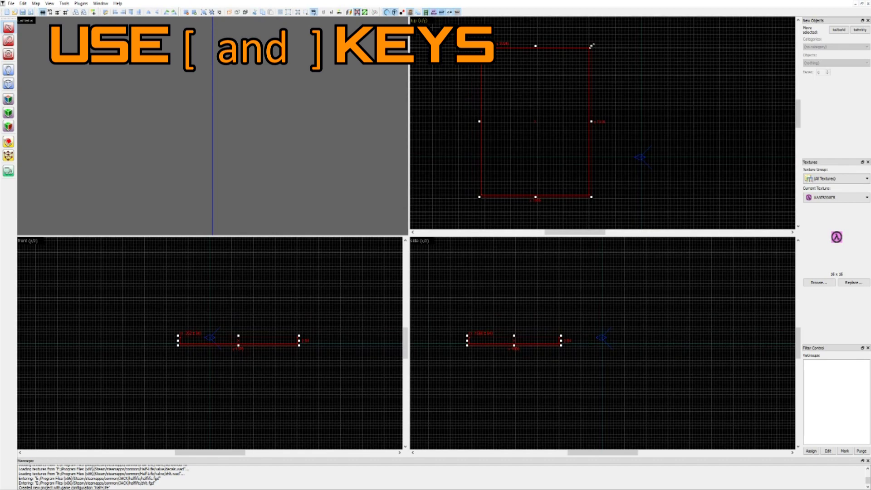
{"action": "key", "text": "bracketleft"}
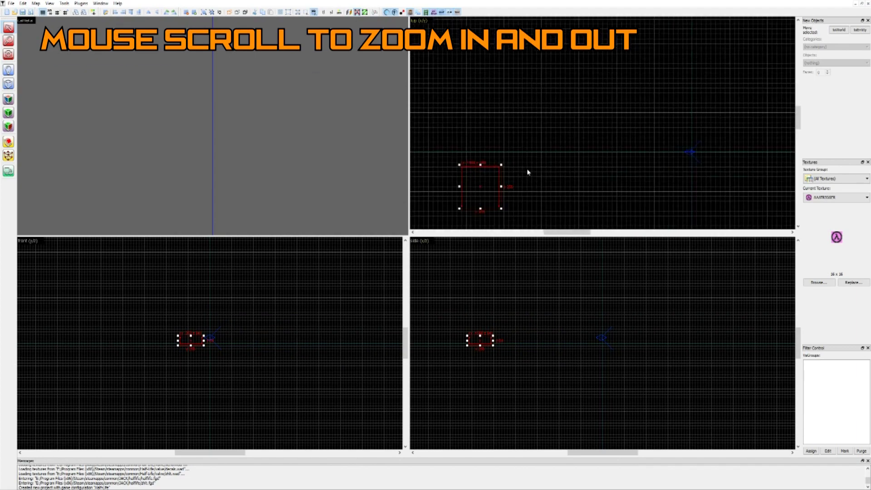
- Create a narrow wall block along the floor's outer side edge in the top view, matching the floor's length
{"action": "scroll", "coordinate": [529, 173], "scroll_direction": "up", "scroll_amount": 2}
{"action": "scroll", "coordinate": [528, 172], "scroll_direction": "down", "scroll_amount": 3}
{"action": "scroll", "coordinate": [528, 172], "scroll_direction": "up", "scroll_amount": 6}
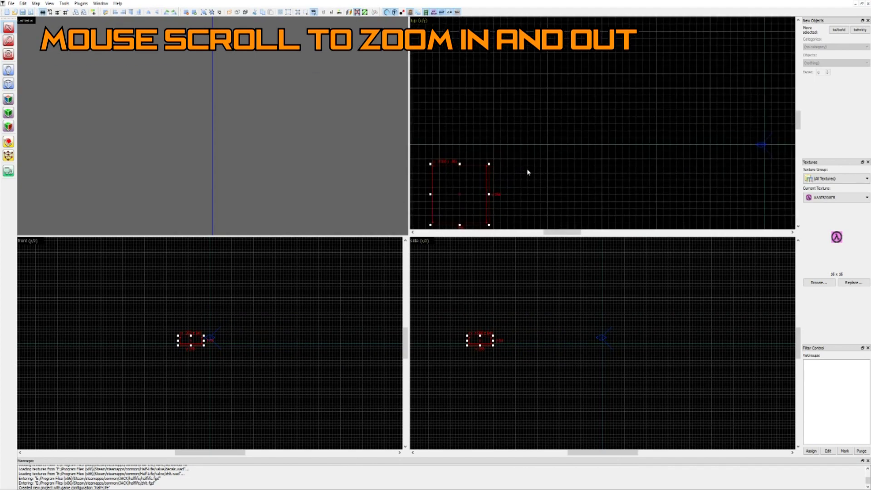
{"action": "scroll", "coordinate": [528, 172], "scroll_direction": "down", "scroll_amount": 2}
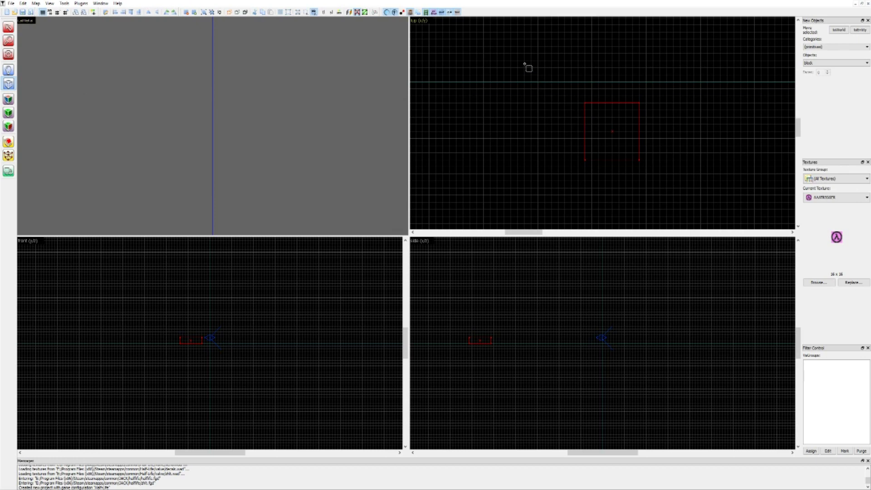
{"action": "left_click_drag", "start_coordinate": [553, 70], "coordinate": [588, 161]}
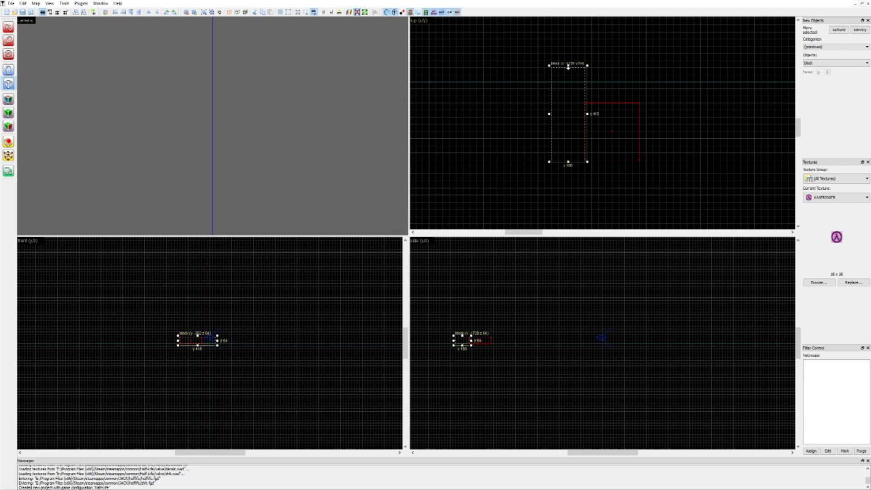
{"action": "left_click_drag", "start_coordinate": [569, 65], "coordinate": [566, 102]}
{"action": "left_click_drag", "start_coordinate": [551, 132], "coordinate": [569, 133]}
{"action": "key", "text": "Return"}
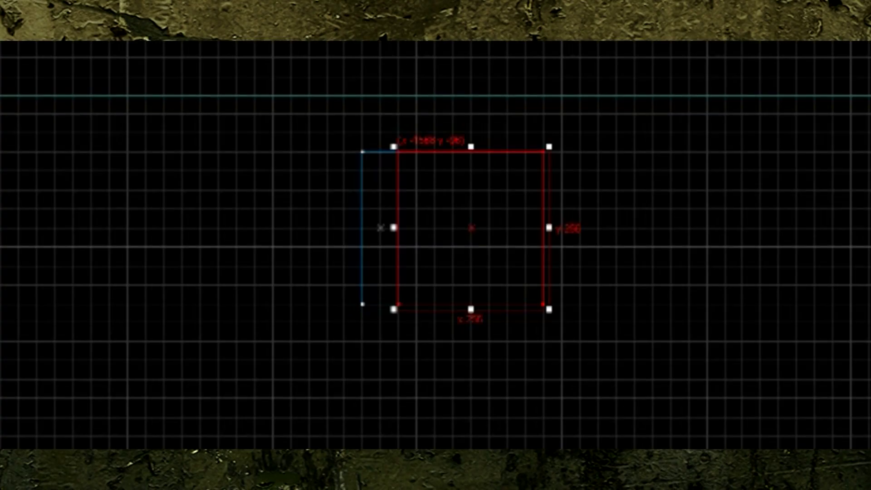
- Select the wall block, raise its top edge in the side view and thin it from its outer side towards the floor
{"action": "left_click", "coordinate": [380, 233]}
{"action": "mouse_move", "coordinate": [381, 233]}
{"action": "left_mouse_down"}
{"action": "mouse_move", "coordinate": [412, 230]}
{"action": "mouse_move", "coordinate": [421, 243]}
{"action": "mouse_move", "coordinate": [393, 242]}
{"action": "left_mouse_up"}
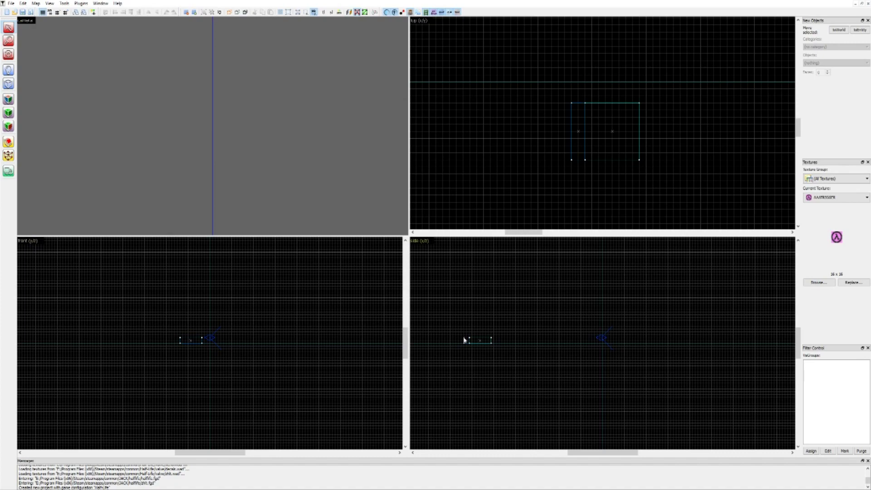
{"action": "scroll", "coordinate": [467, 341], "scroll_direction": "up", "scroll_amount": 4}
{"action": "left_click", "coordinate": [470, 345]}
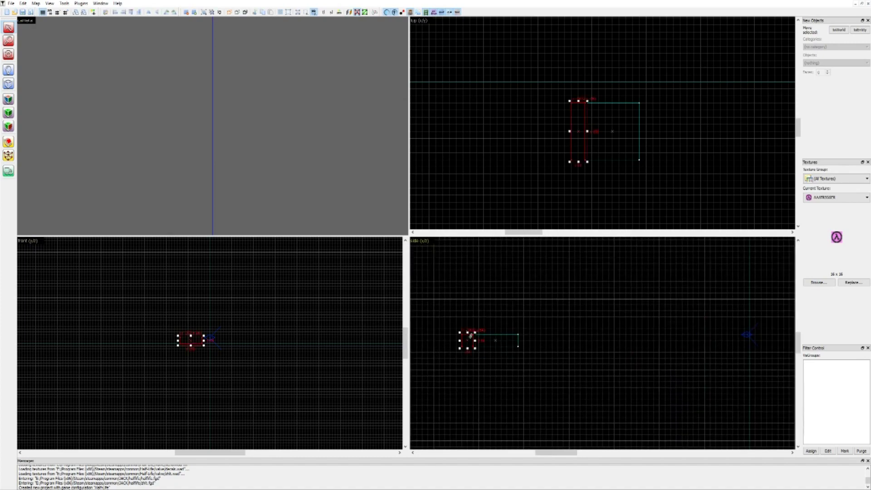
{"action": "mouse_move", "coordinate": [467, 332]}
{"action": "left_mouse_down"}
{"action": "mouse_move", "coordinate": [465, 292]}
{"action": "mouse_move", "coordinate": [461, 313]}
{"action": "left_mouse_up"}
{"action": "scroll", "coordinate": [465, 338], "scroll_direction": "up", "scroll_amount": 4}
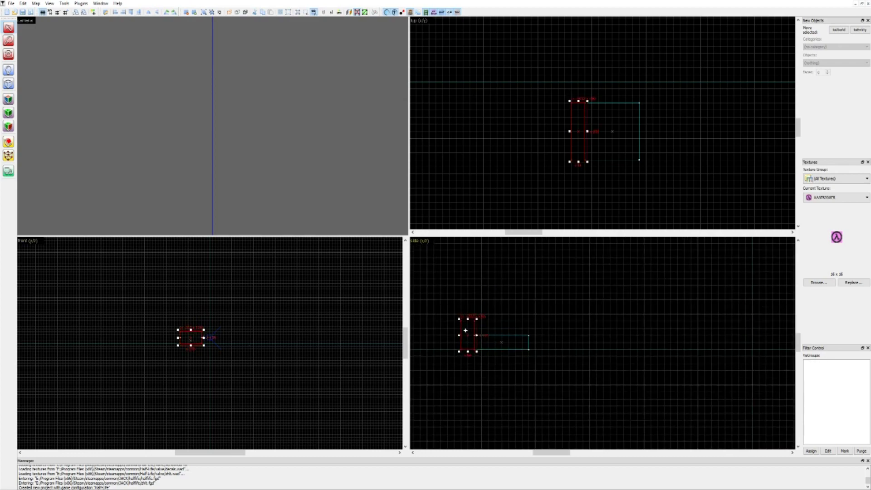
{"action": "left_click", "coordinate": [461, 337]}
{"action": "left_click_drag", "start_coordinate": [462, 337], "coordinate": [476, 335]}
- Make the grid two steps finer and move the wall up in the side view to stand above the floor
{"action": "key", "text": "["}
{"action": "key", "text": "["}
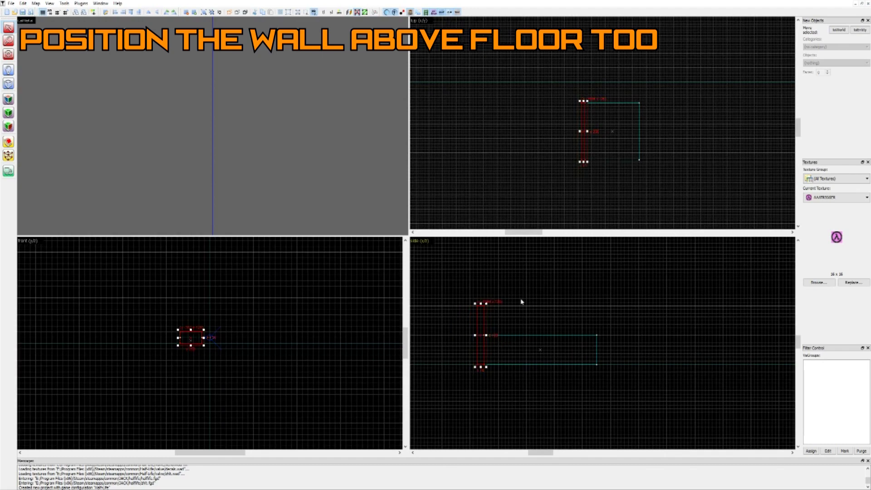
{"action": "left_click_drag", "start_coordinate": [481, 335], "coordinate": [479, 304]}
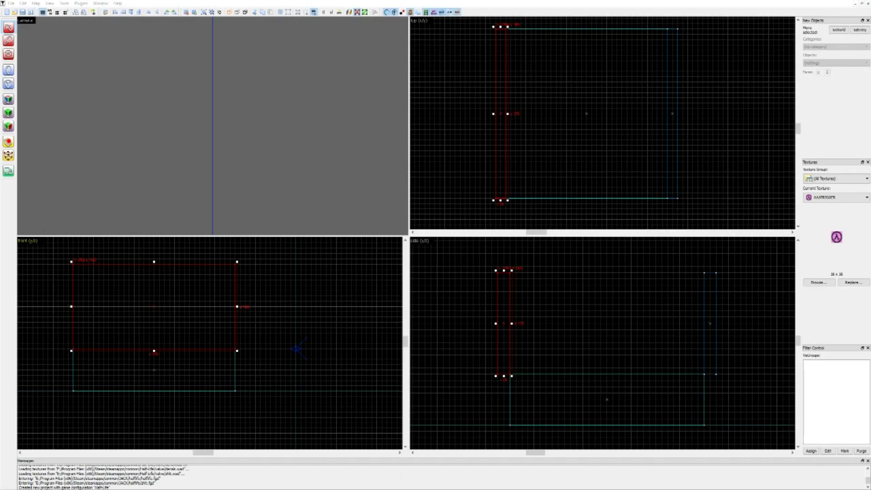
- Select the wall in the top view and copy it to the opposite edge of the floor
{"action": "left_click", "coordinate": [327, 175]}
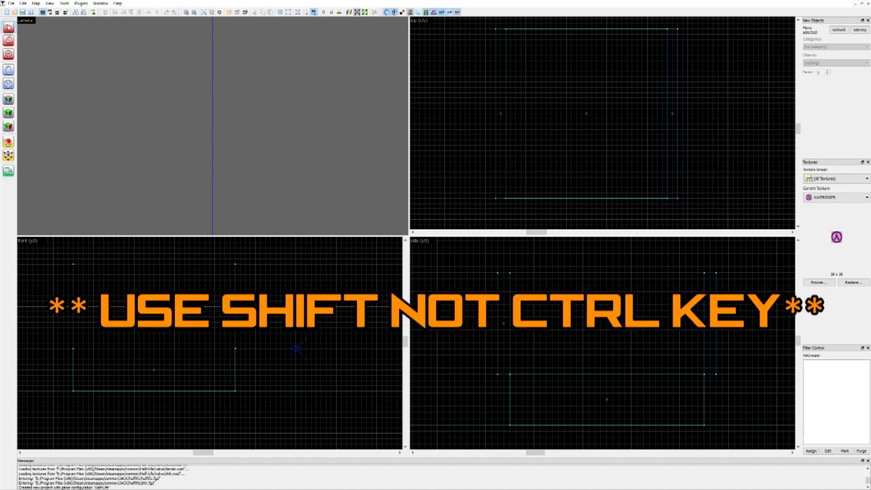
{"action": "left_click", "coordinate": [501, 113]}
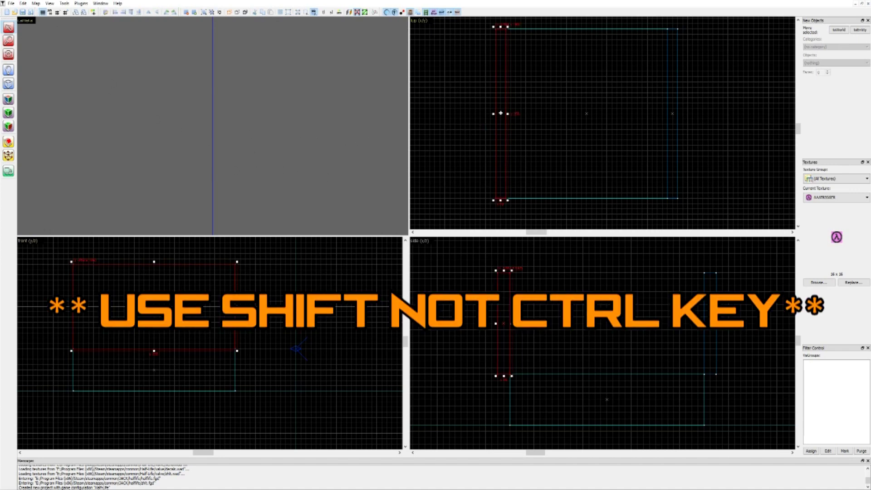
{"action": "left_click_drag", "start_coordinate": [501, 109], "coordinate": [672, 109], "text": "shift"}
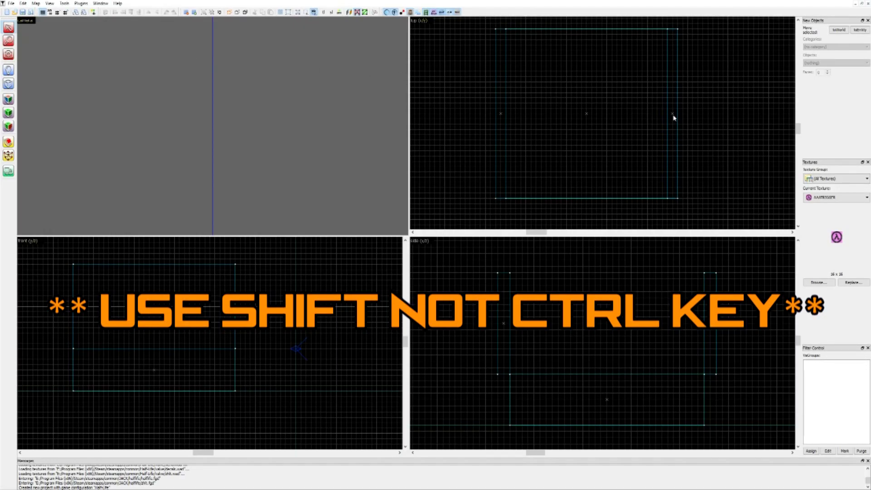
- Select the wall on the opposite edge and place a copy of it in empty space outside the floor
{"action": "left_click", "coordinate": [673, 115]}
{"action": "scroll", "coordinate": [675, 115], "scroll_direction": "down", "scroll_amount": 2}
{"action": "left_click_drag", "start_coordinate": [675, 114], "coordinate": [715, 84], "text": "shift"}
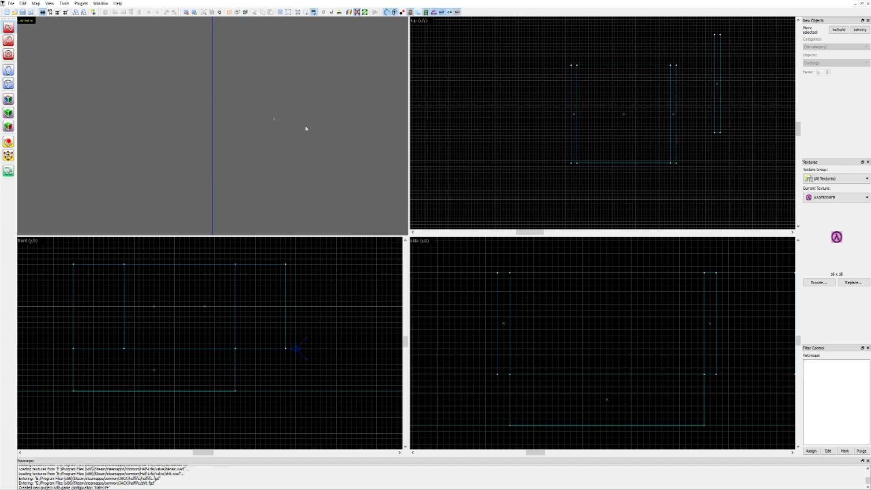
- Rotate the spare wall outside the floor 90 degrees in the top view and move it against the floor's open upper edge
{"action": "left_click", "coordinate": [718, 85]}
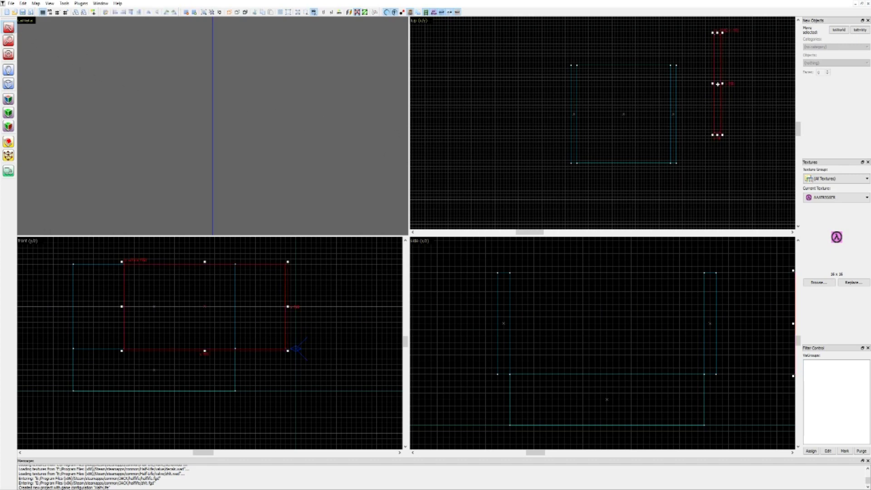
{"action": "left_click_drag", "start_coordinate": [721, 31], "coordinate": [671, 78]}
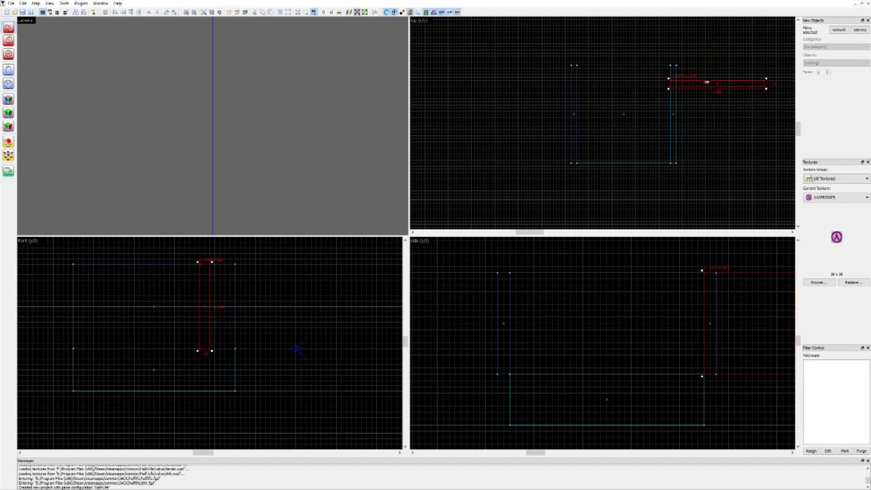
{"action": "left_click", "coordinate": [723, 86]}
{"action": "mouse_move", "coordinate": [725, 83]}
{"action": "left_mouse_down"}
{"action": "mouse_move", "coordinate": [708, 68]}
{"action": "mouse_move", "coordinate": [634, 62]}
{"action": "left_mouse_up"}
{"action": "left_click", "coordinate": [640, 53]}
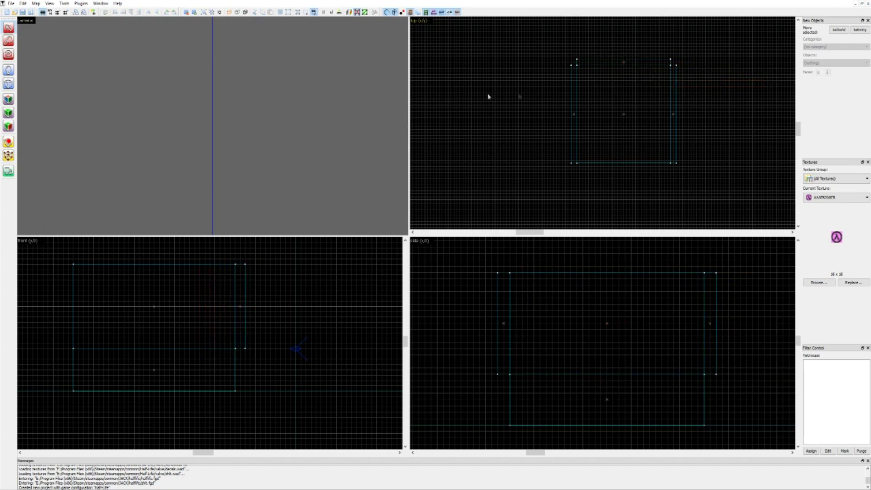
- Select the rotated wall in the top view and copy it to the remaining open edge of the floor
{"action": "left_click", "coordinate": [623, 64]}
{"action": "left_click_drag", "start_coordinate": [633, 62], "coordinate": [633, 167]}
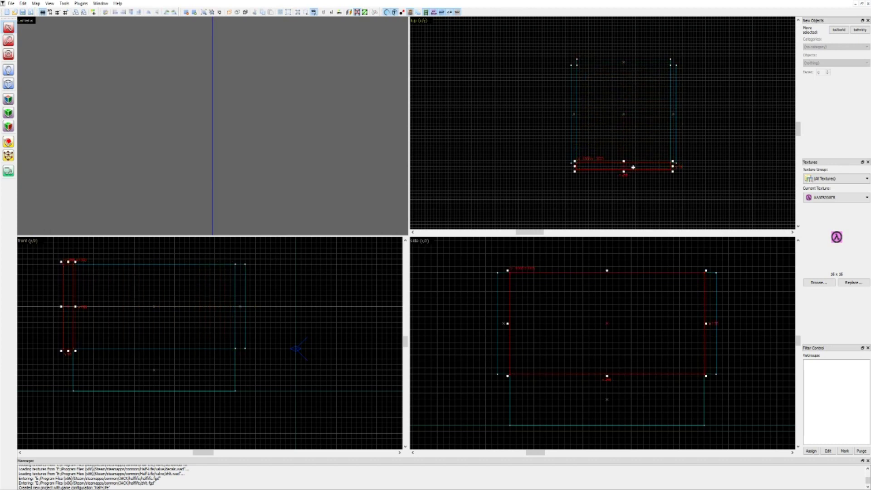
{"action": "left_click", "coordinate": [712, 167]}
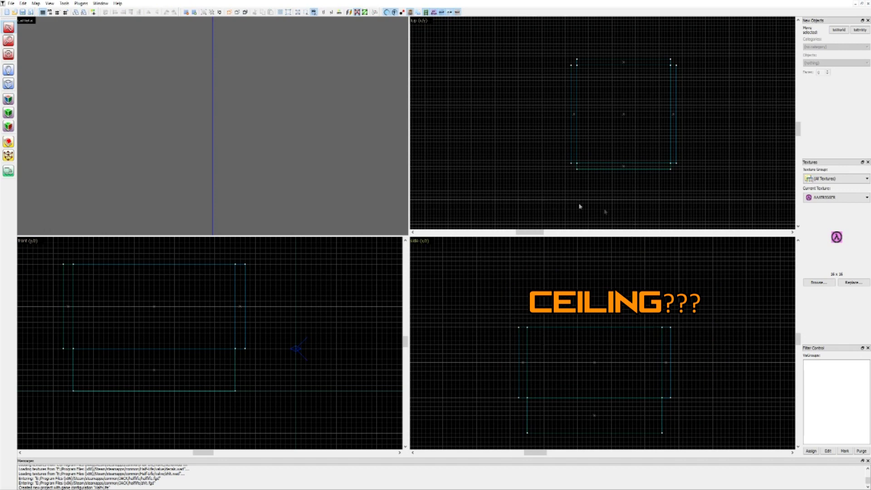
- Select the floor block in the side view and copy it straight up on top of the walls as the ceiling
{"action": "left_click", "coordinate": [603, 70]}
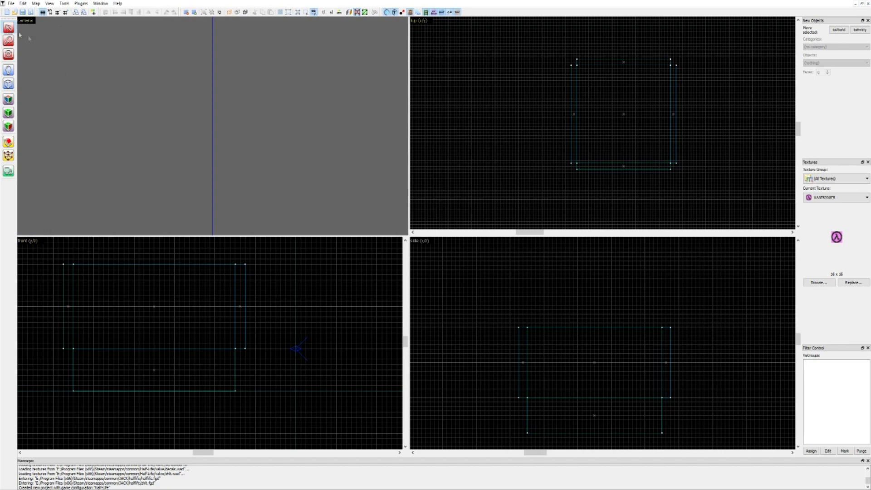
{"action": "left_click", "coordinate": [595, 415]}
{"action": "left_click_drag", "start_coordinate": [601, 415], "coordinate": [604, 311]}
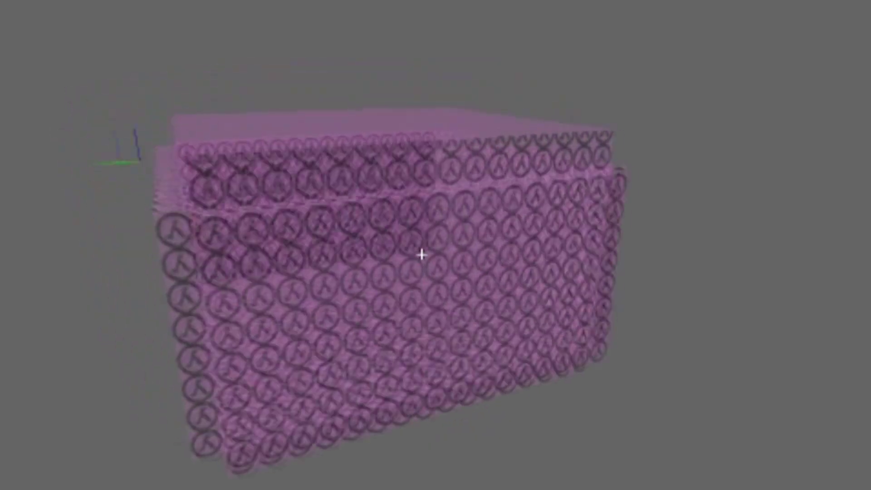